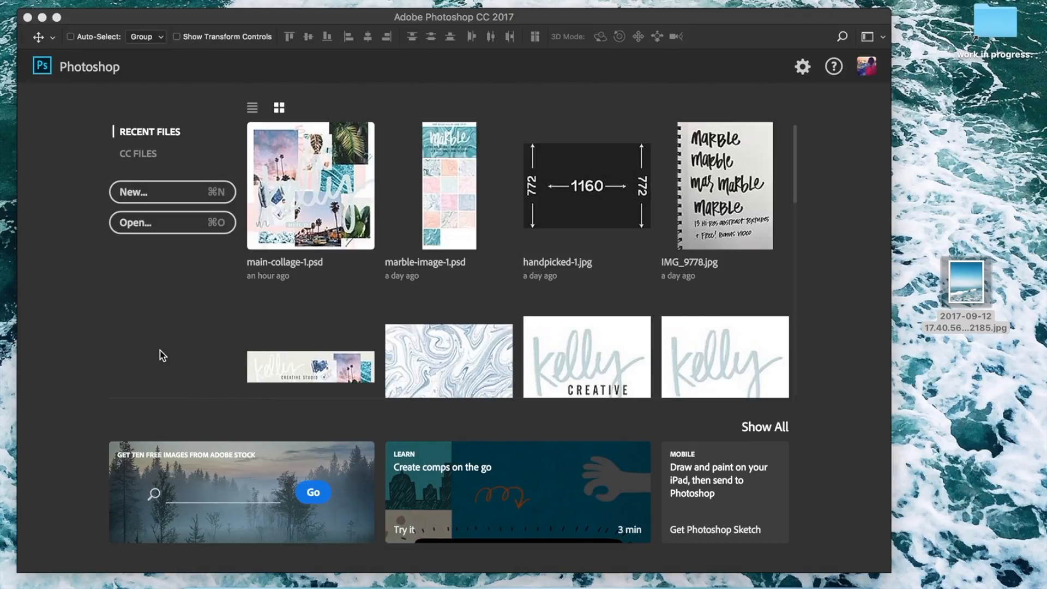
# Create a new 2000 x 2000 pixel document at 72 pixels/inch with a white background.
pyautogui.click(141, 193)
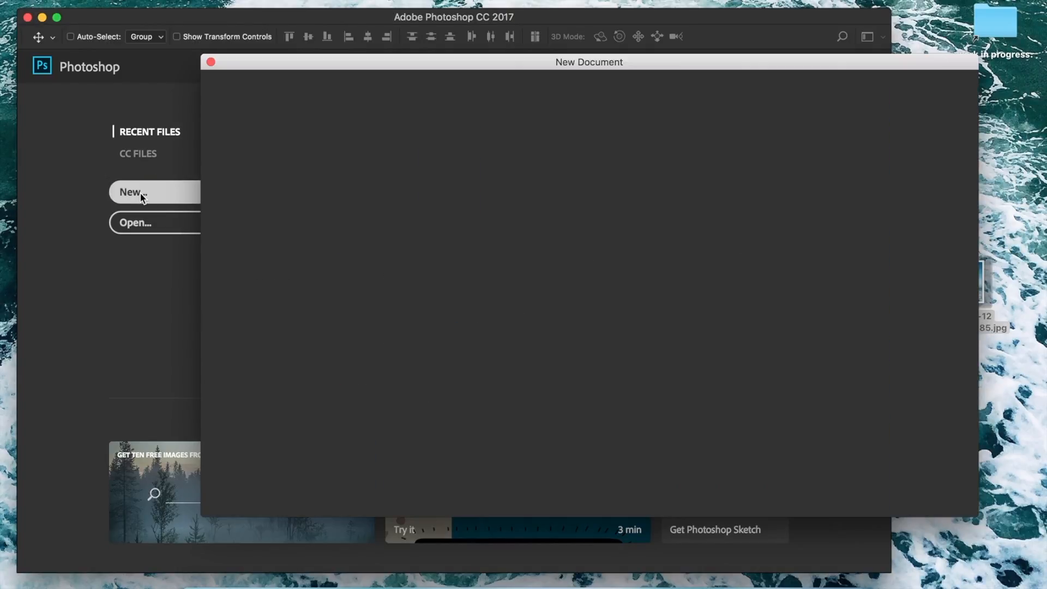
pyautogui.doubleClick(785, 192)
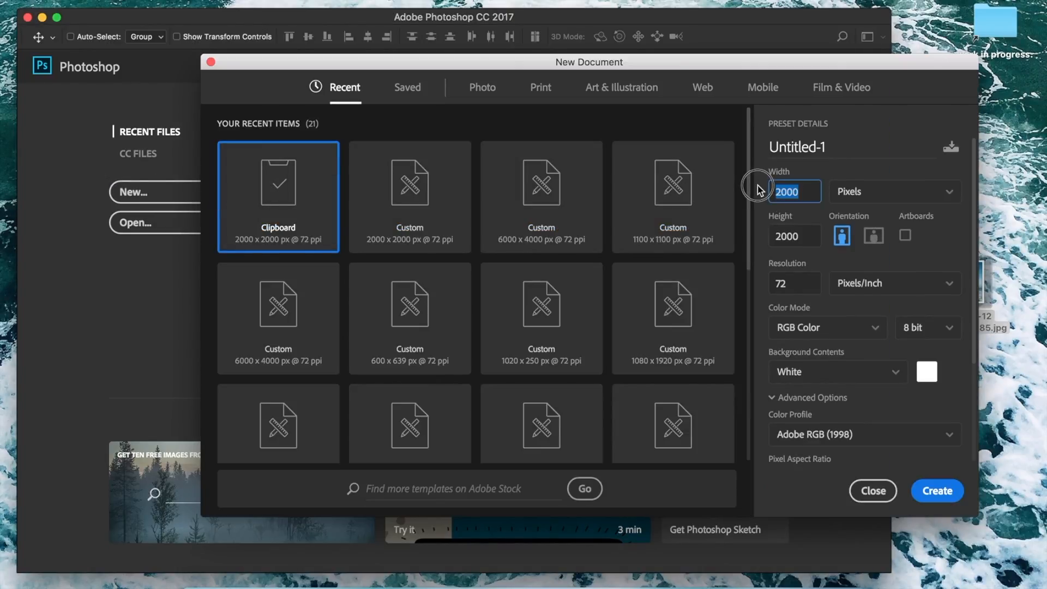
pyautogui.doubleClick(801, 234)
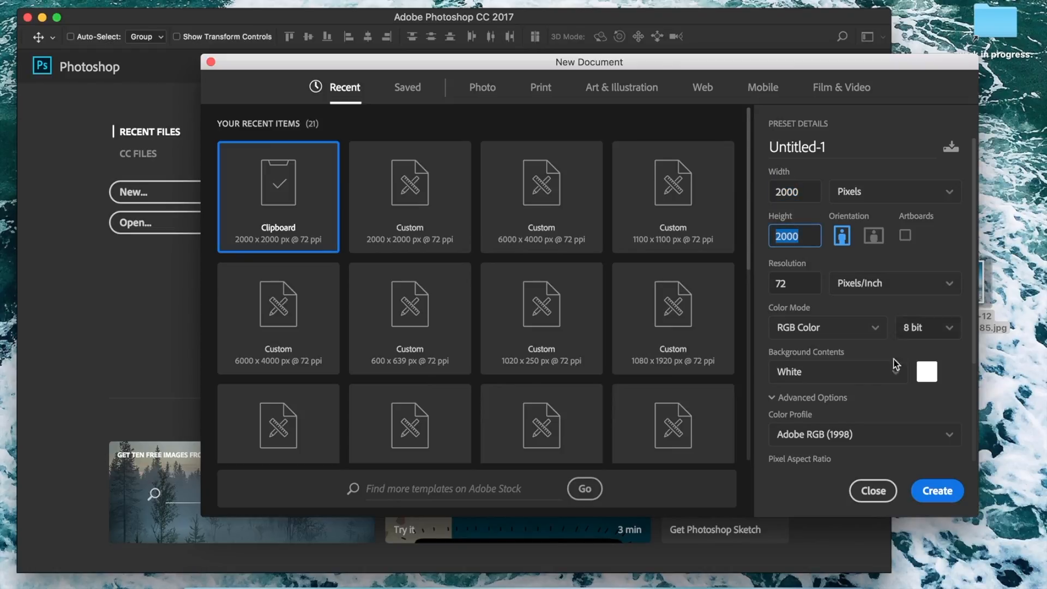
pyautogui.click(947, 493)
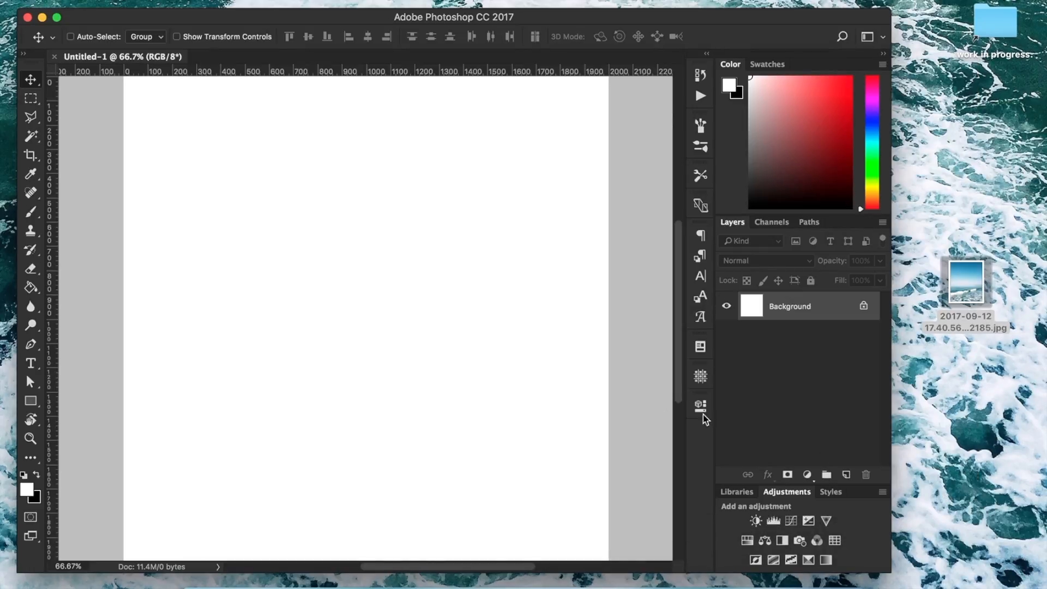
# Place the ocean photo from the desktop into the document and scale and position it to fill the canvas.
pyautogui.press('super+minus')
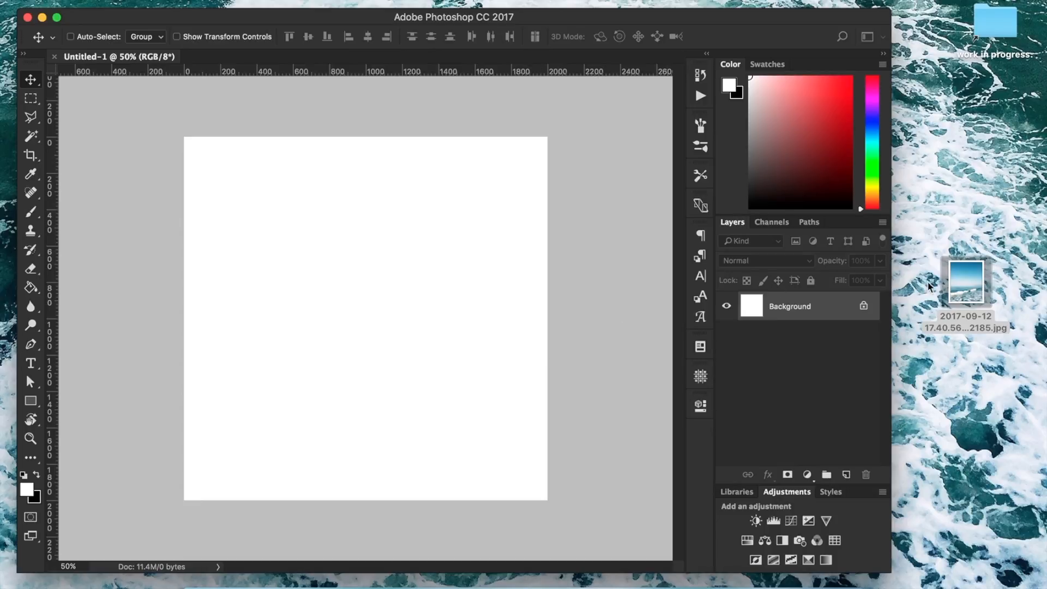
pyautogui.moveTo(988, 279); pyautogui.dragTo(394, 281)
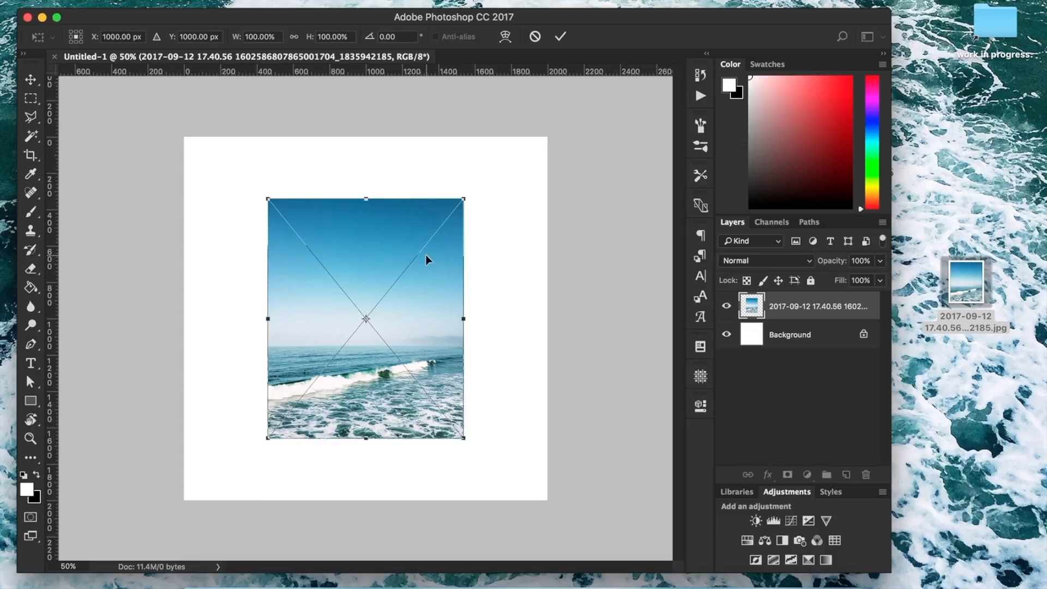
pyautogui.moveTo(463, 199); pyautogui.dragTo(607, 109)
pyautogui.moveTo(487, 385); pyautogui.dragTo(488, 306)
pyautogui.press('Return')
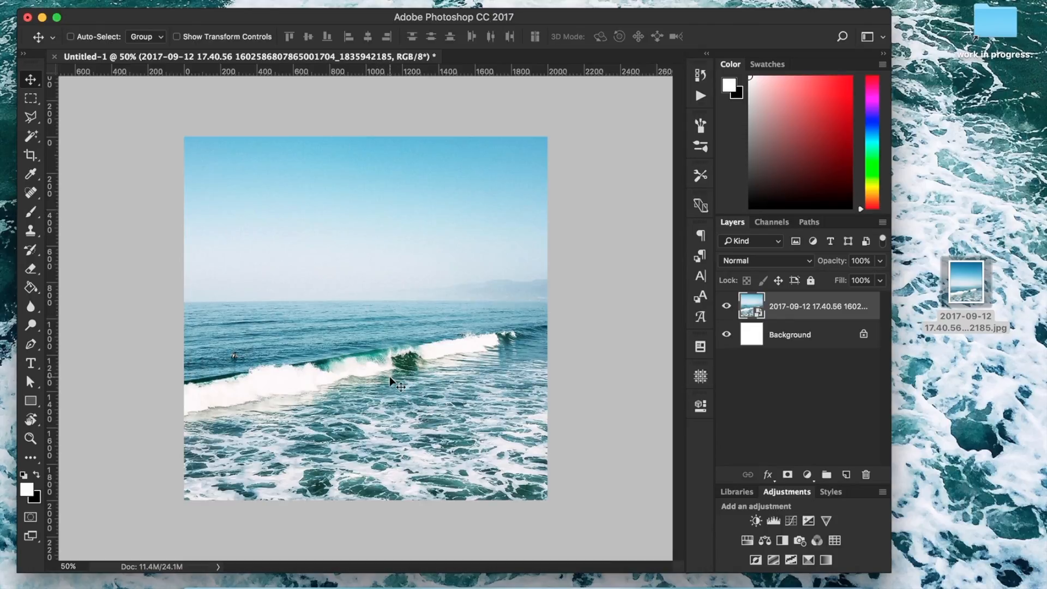
# Copy the canvas area of the ocean photo to a new layer and open that layer in the Liquify filter.
pyautogui.keyDown('super'); pyautogui.click(761, 316); pyautogui.keyUp('super')
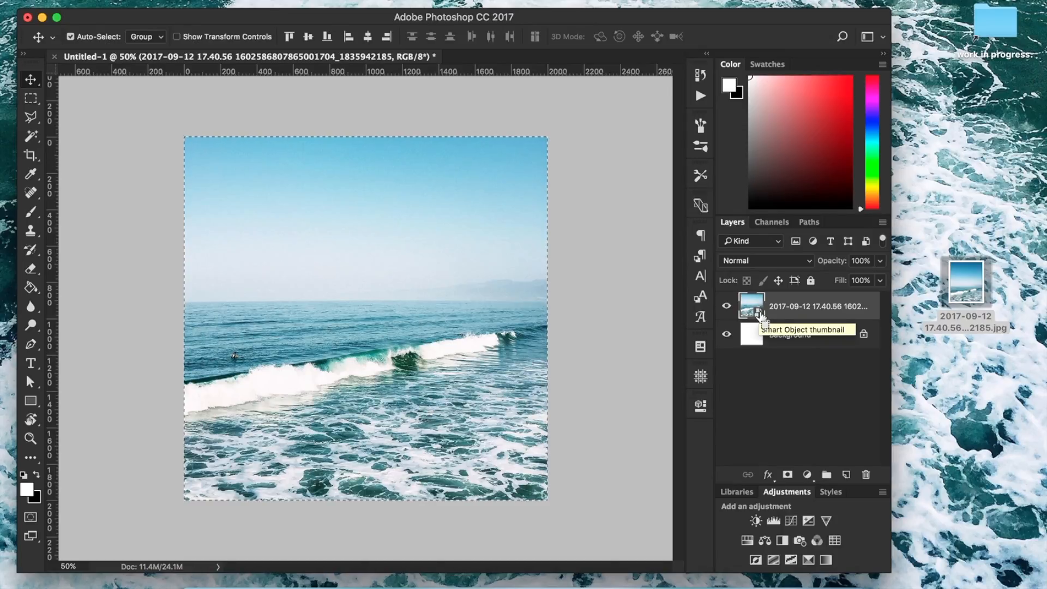
pyautogui.press('super+j')
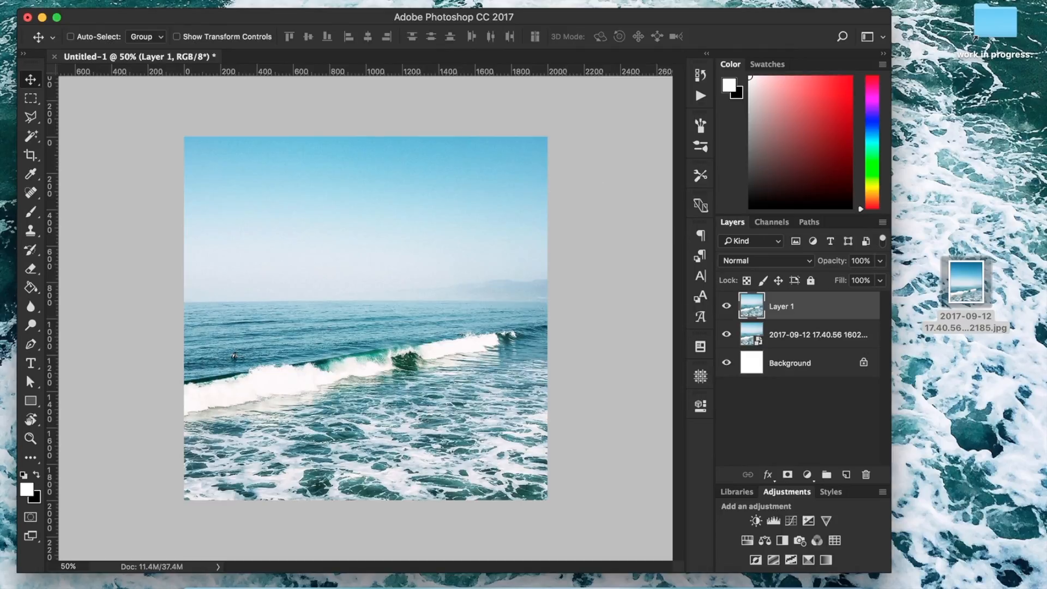
pyautogui.click(349, 1)
pyautogui.click(382, 95)
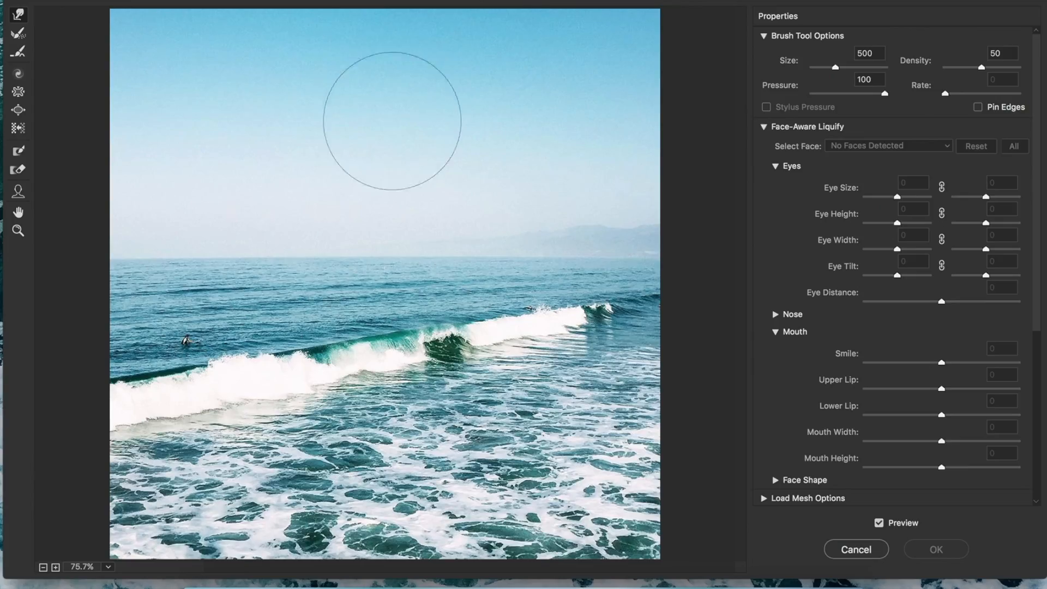
# Set the Liquify Forward Warp brush size to 1200.
pyautogui.click(42, 568)
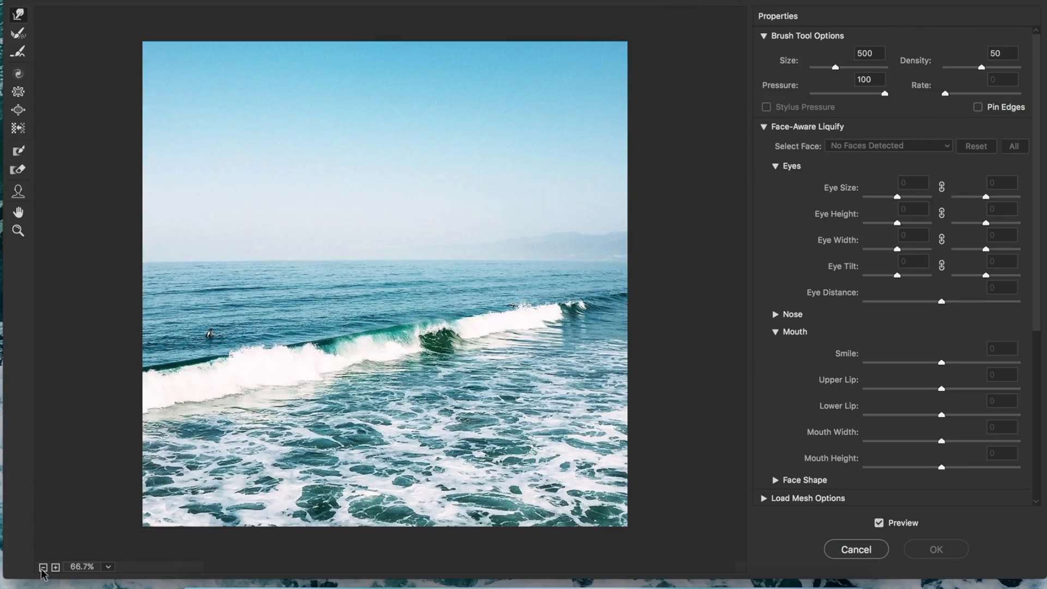
pyautogui.click(42, 568)
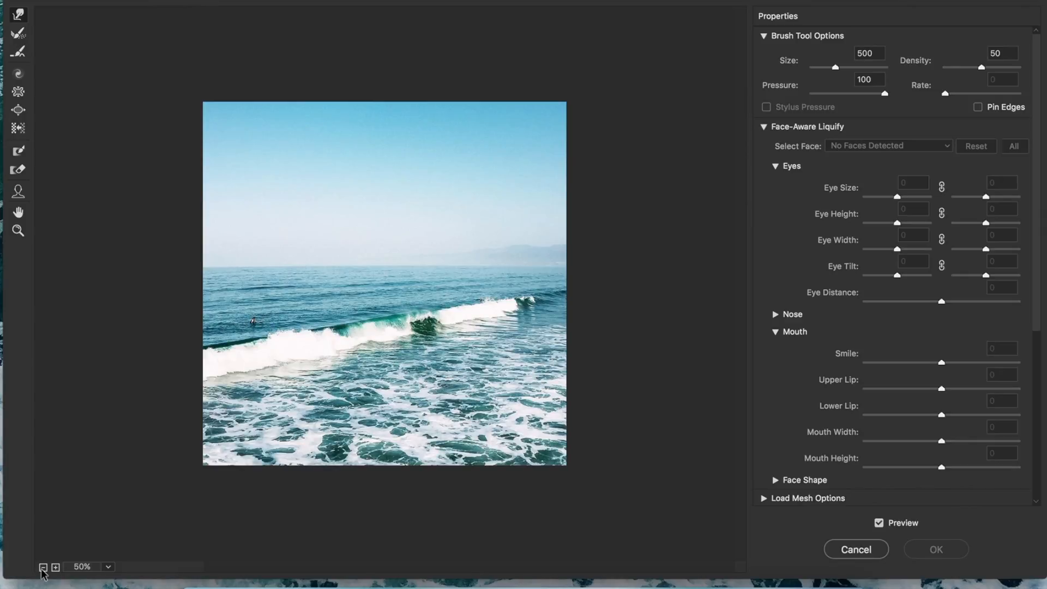
pyautogui.click(43, 568)
pyautogui.press(']')
pyautogui.press(']')
pyautogui.press(']')
pyautogui.press(']')
pyautogui.press(']')
pyautogui.press(']')
pyautogui.press(']')
pyautogui.press(']')
pyautogui.press('[')
# Warp the whole ocean image into swirling marble patterns with long Forward Warp strokes across the canvas and apply the Liquify filter.
pyautogui.moveTo(368, 306)
pyautogui.mouseDown()
pyautogui.moveTo(406, 346)
pyautogui.moveTo(351, 234)
pyautogui.moveTo(374, 245)
pyautogui.moveTo(397, 211)
pyautogui.moveTo(370, 337)
pyautogui.moveTo(337, 238)
pyautogui.moveTo(357, 332)
pyautogui.moveTo(381, 374)
pyautogui.moveTo(515, 377)
pyautogui.mouseUp()
pyautogui.moveTo(436, 354)
pyautogui.mouseDown()
pyautogui.moveTo(497, 250)
pyautogui.moveTo(432, 276)
pyautogui.moveTo(551, 371)
pyautogui.mouseUp()
pyautogui.moveTo(435, 351)
pyautogui.mouseDown()
pyautogui.moveTo(515, 394)
pyautogui.moveTo(460, 414)
pyautogui.moveTo(560, 407)
pyautogui.mouseUp()
pyautogui.moveTo(390, 307)
pyautogui.mouseDown()
pyautogui.moveTo(316, 404)
pyautogui.moveTo(350, 336)
pyautogui.moveTo(257, 412)
pyautogui.mouseUp()
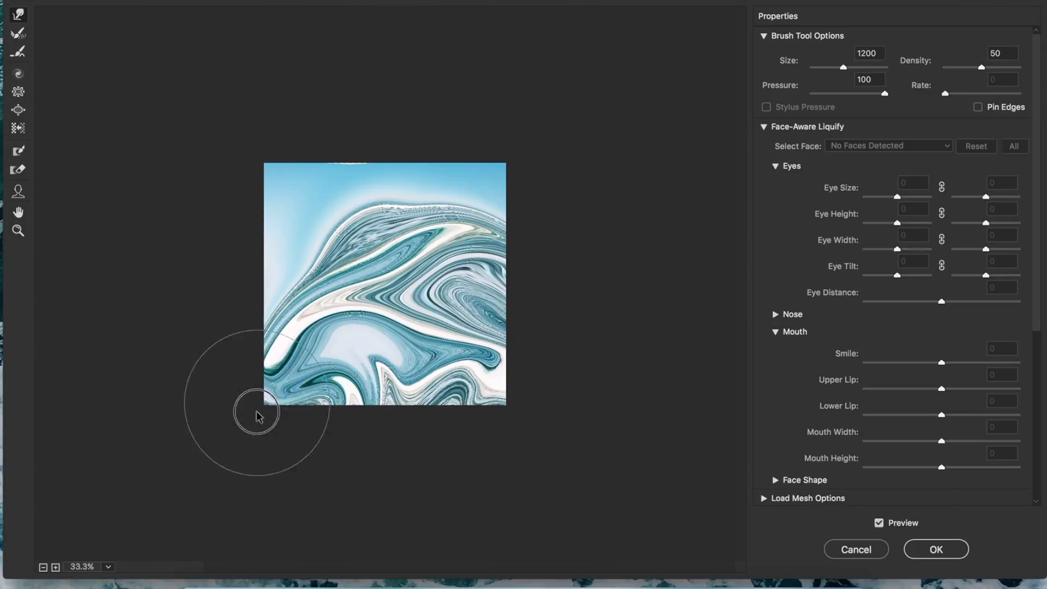
pyautogui.moveTo(347, 283)
pyautogui.mouseDown()
pyautogui.moveTo(363, 180)
pyautogui.moveTo(358, 196)
pyautogui.moveTo(244, 197)
pyautogui.mouseUp()
pyautogui.moveTo(363, 238)
pyautogui.mouseDown()
pyautogui.moveTo(288, 246)
pyautogui.moveTo(227, 320)
pyautogui.mouseUp()
pyautogui.moveTo(338, 297); pyautogui.dragTo(258, 340)
pyautogui.moveTo(302, 385); pyautogui.dragTo(241, 355)
pyautogui.moveTo(433, 259)
pyautogui.mouseDown()
pyautogui.moveTo(401, 260)
pyautogui.moveTo(469, 198)
pyautogui.moveTo(427, 325)
pyautogui.moveTo(456, 222)
pyautogui.moveTo(542, 217)
pyautogui.moveTo(462, 239)
pyautogui.moveTo(443, 200)
pyautogui.moveTo(527, 180)
pyautogui.moveTo(531, 206)
pyautogui.mouseUp()
pyautogui.moveTo(411, 304)
pyautogui.mouseDown()
pyautogui.moveTo(374, 295)
pyautogui.moveTo(331, 389)
pyautogui.moveTo(339, 303)
pyautogui.moveTo(292, 420)
pyautogui.mouseUp()
pyautogui.moveTo(373, 357)
pyautogui.mouseDown()
pyautogui.moveTo(381, 423)
pyautogui.moveTo(358, 423)
pyautogui.moveTo(395, 459)
pyautogui.mouseUp()
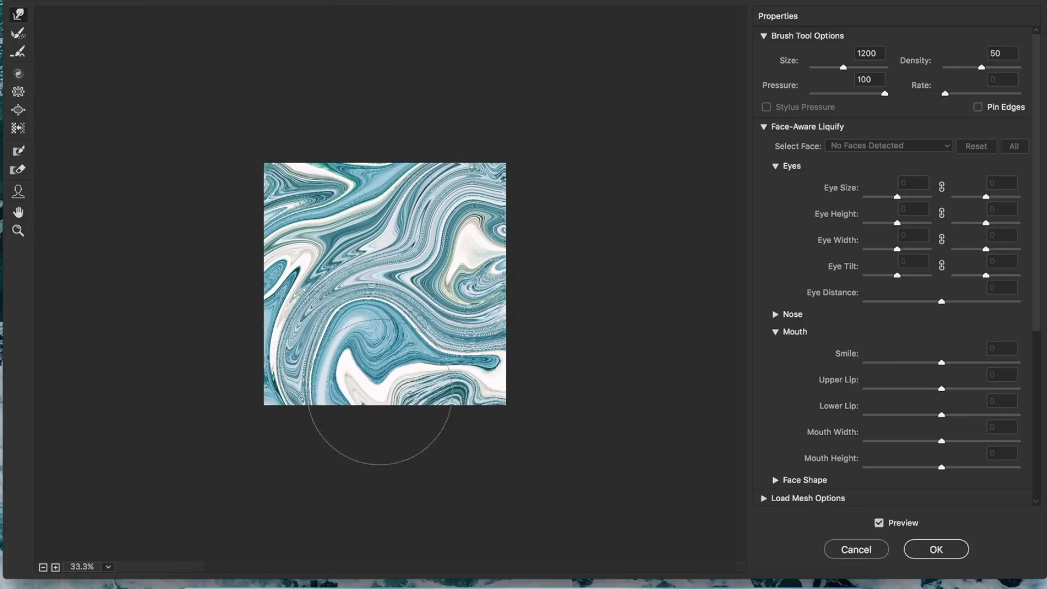
pyautogui.moveTo(355, 286); pyautogui.dragTo(343, 250)
pyautogui.moveTo(397, 288); pyautogui.dragTo(341, 221)
pyautogui.moveTo(440, 303)
pyautogui.mouseDown()
pyautogui.moveTo(481, 365)
pyautogui.moveTo(510, 328)
pyautogui.moveTo(574, 398)
pyautogui.mouseUp()
pyautogui.moveTo(327, 318)
pyautogui.mouseDown()
pyautogui.moveTo(286, 334)
pyautogui.moveTo(285, 391)
pyautogui.mouseUp()
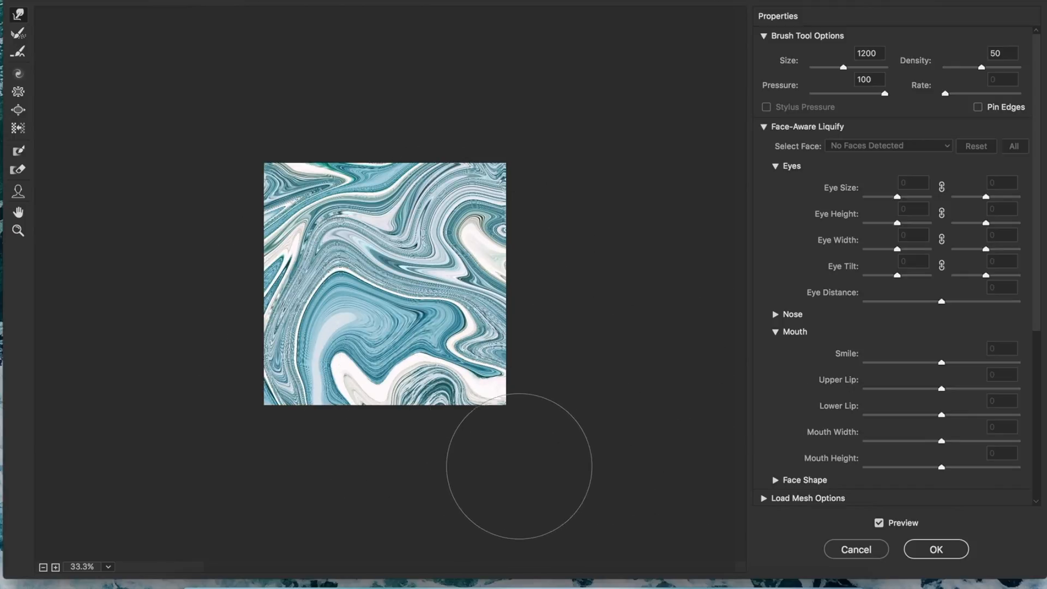
pyautogui.moveTo(419, 348)
pyautogui.mouseDown()
pyautogui.moveTo(413, 389)
pyautogui.moveTo(417, 328)
pyautogui.moveTo(354, 376)
pyautogui.moveTo(399, 295)
pyautogui.moveTo(391, 395)
pyautogui.moveTo(327, 350)
pyautogui.moveTo(391, 301)
pyautogui.moveTo(371, 382)
pyautogui.moveTo(311, 320)
pyautogui.moveTo(334, 302)
pyautogui.moveTo(337, 367)
pyautogui.moveTo(424, 316)
pyautogui.moveTo(353, 331)
pyautogui.moveTo(398, 370)
pyautogui.moveTo(419, 315)
pyautogui.moveTo(348, 433)
pyautogui.moveTo(354, 292)
pyautogui.moveTo(343, 397)
pyautogui.moveTo(321, 220)
pyautogui.moveTo(400, 327)
pyautogui.moveTo(347, 384)
pyautogui.moveTo(401, 396)
pyautogui.moveTo(417, 334)
pyautogui.moveTo(431, 355)
pyautogui.moveTo(371, 267)
pyautogui.moveTo(327, 299)
pyautogui.moveTo(284, 294)
pyautogui.mouseUp()
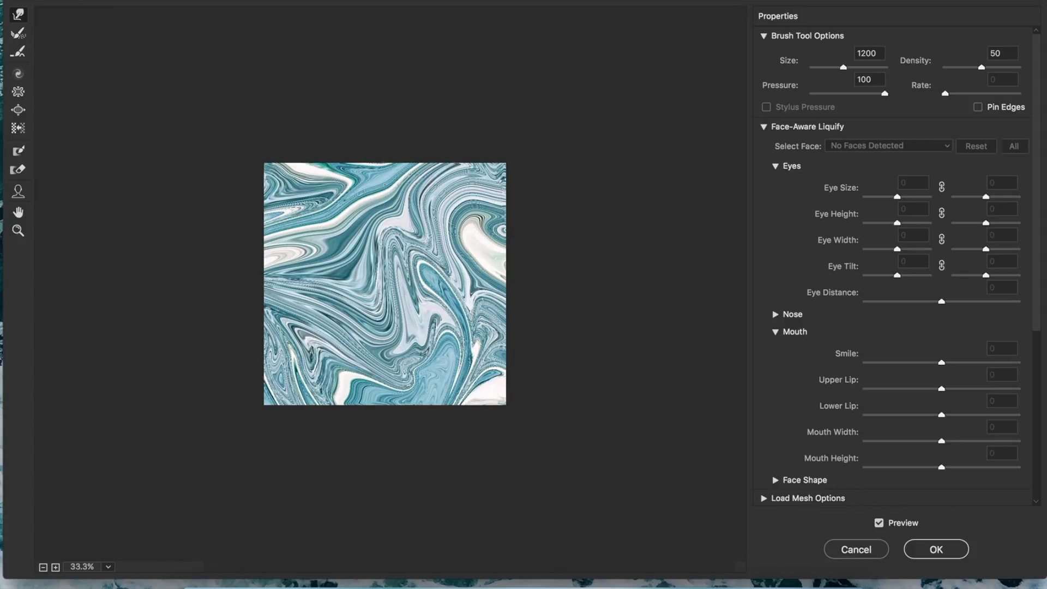
pyautogui.click(936, 549)
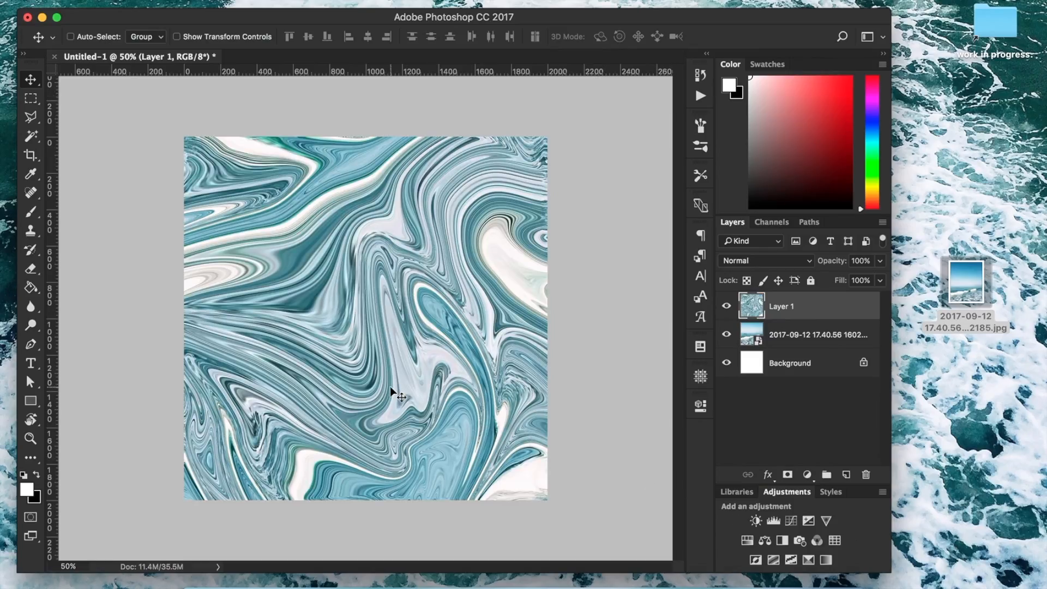
# Add a Gradient Map adjustment layer and set its gradient's end colour stop to light pink.
pyautogui.click(826, 560)
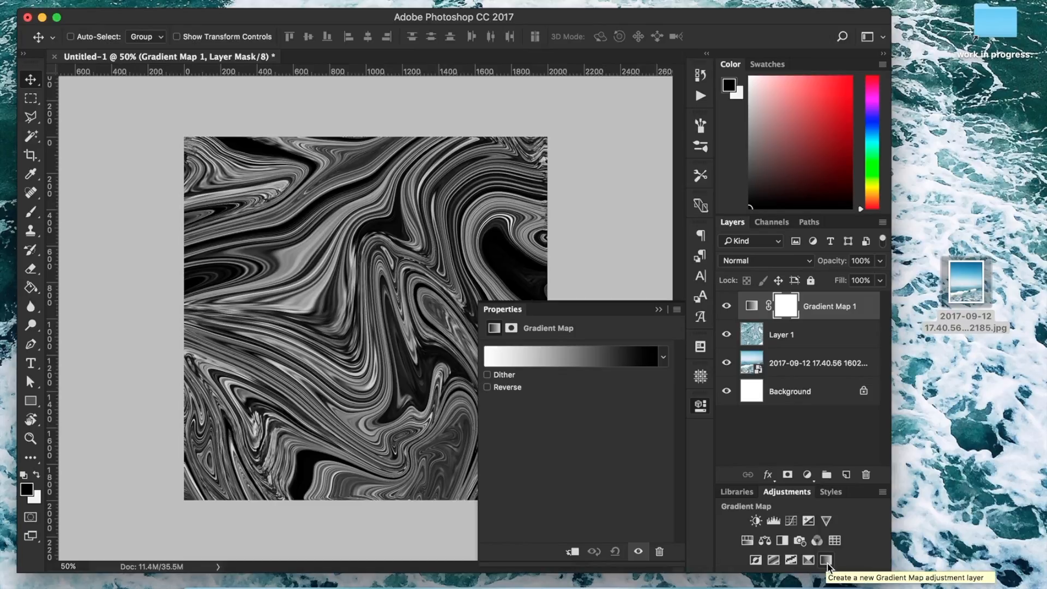
pyautogui.click(598, 358)
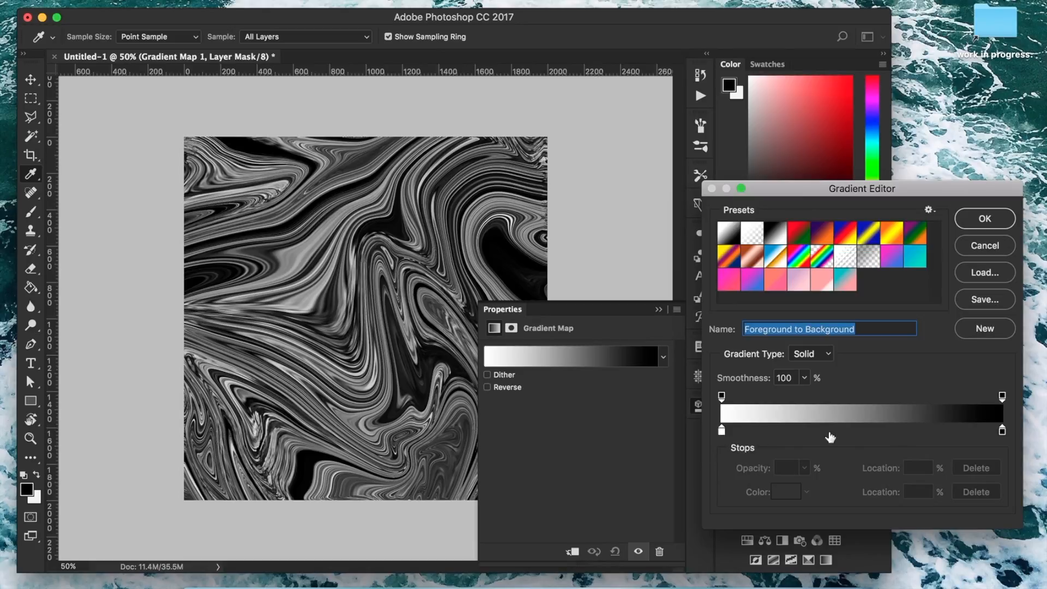
pyautogui.click(1001, 431)
pyautogui.click(786, 494)
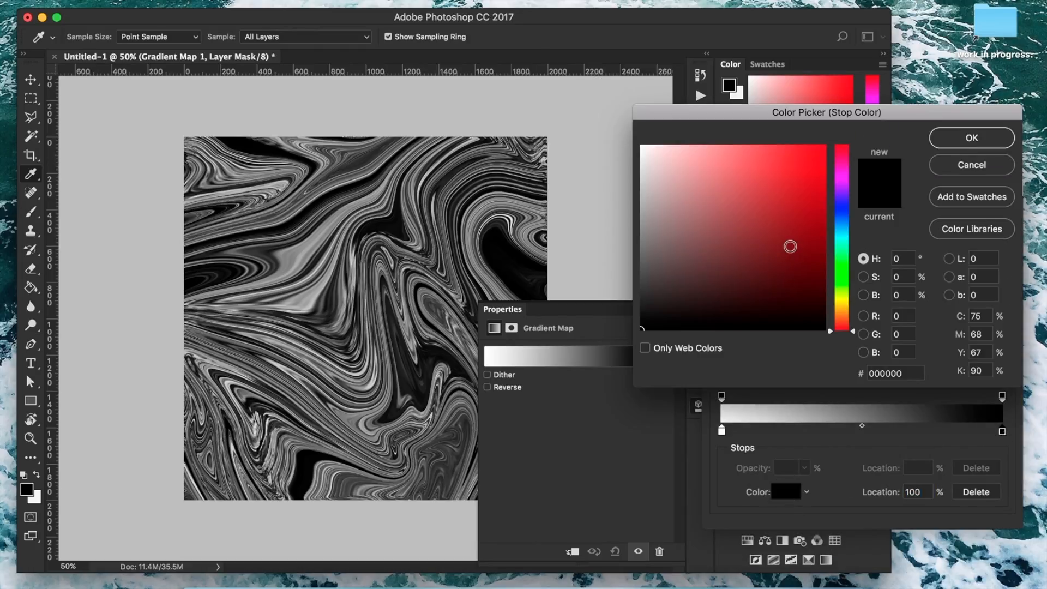
pyautogui.click(675, 179)
pyautogui.moveTo(675, 179); pyautogui.dragTo(662, 161)
pyautogui.click(971, 139)
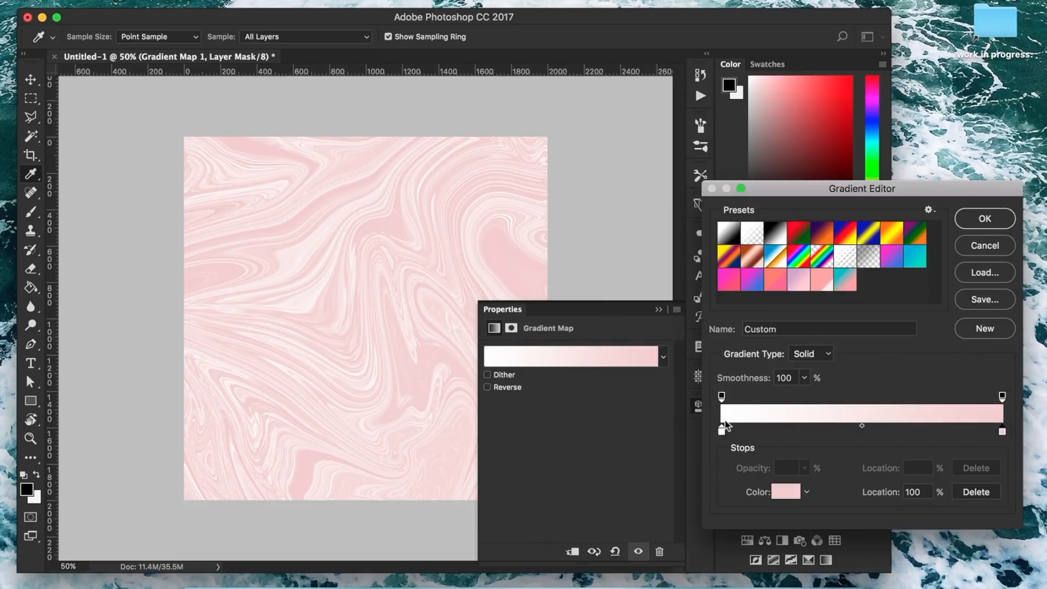
# Set the gradient's start colour stop to muted teal blue 587887 and apply the gradient map.
pyautogui.click(722, 432)
pyautogui.click(784, 491)
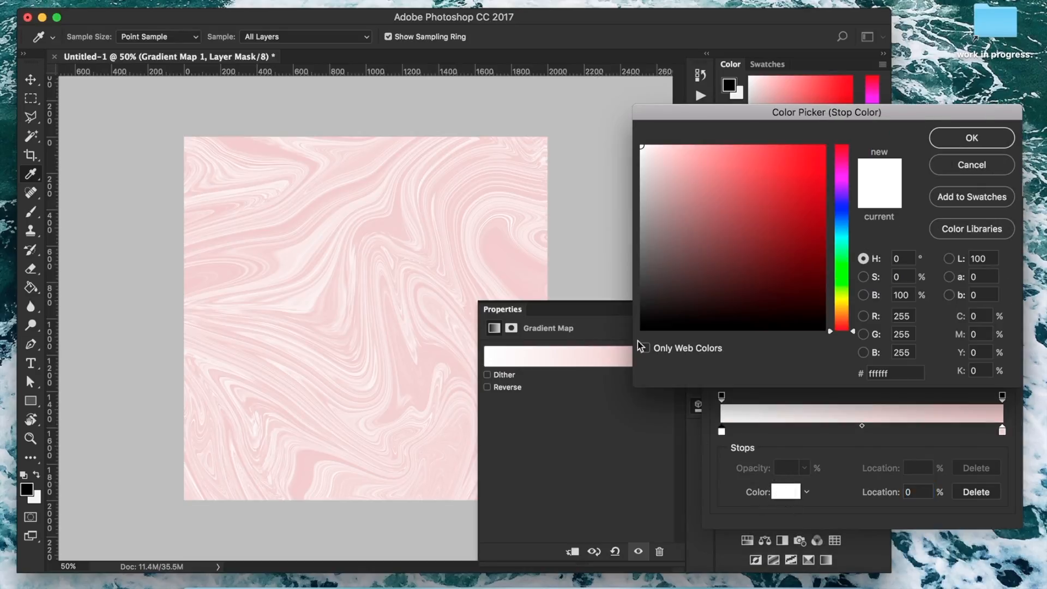
pyautogui.moveTo(657, 158)
pyautogui.mouseDown()
pyautogui.moveTo(725, 209)
pyautogui.moveTo(724, 234)
pyautogui.moveTo(714, 230)
pyautogui.moveTo(632, 342)
pyautogui.mouseUp()
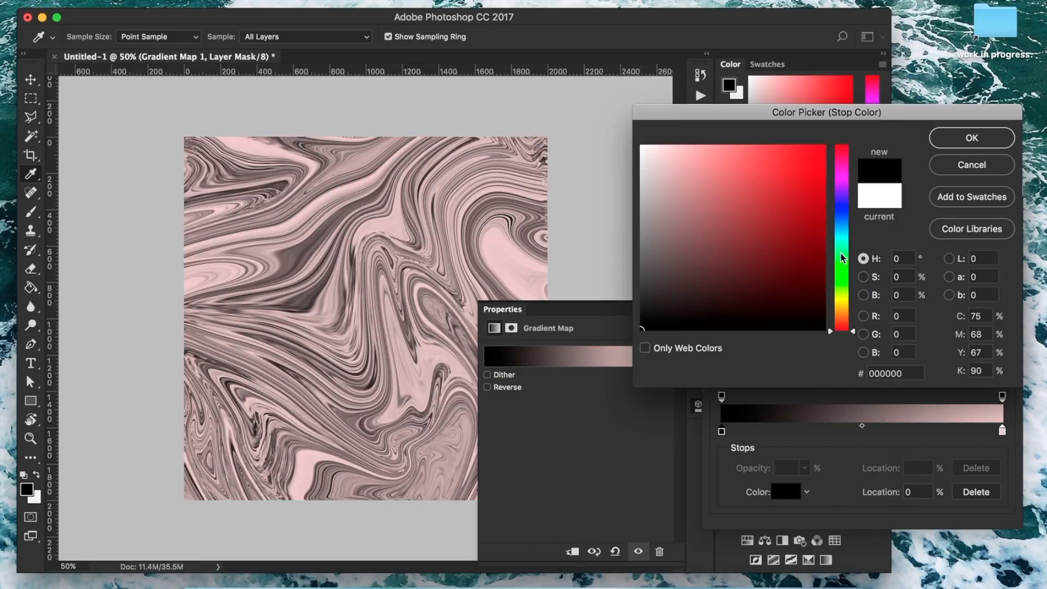
pyautogui.click(843, 222)
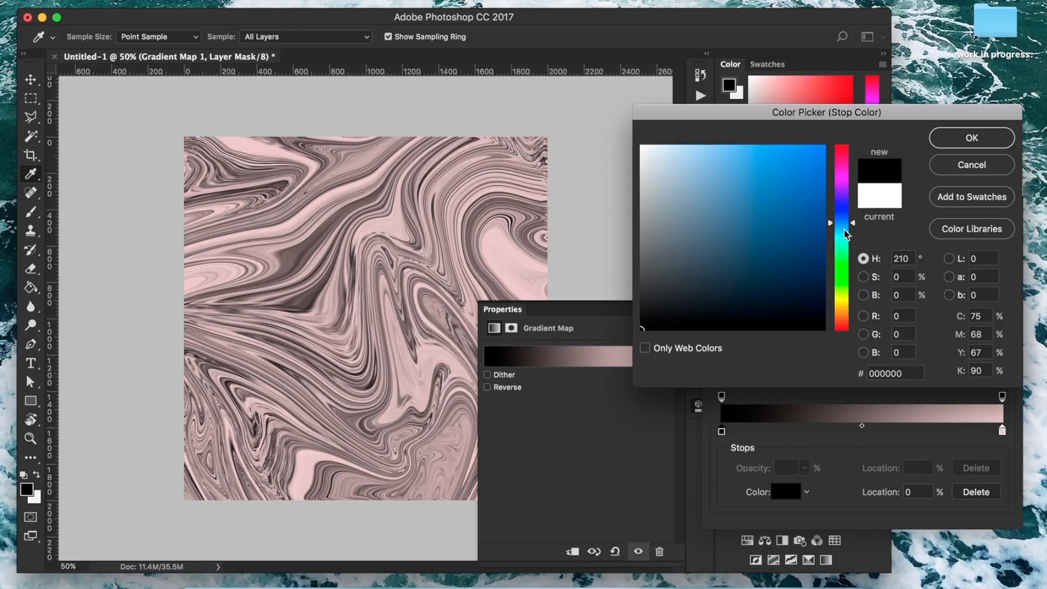
pyautogui.click(675, 247)
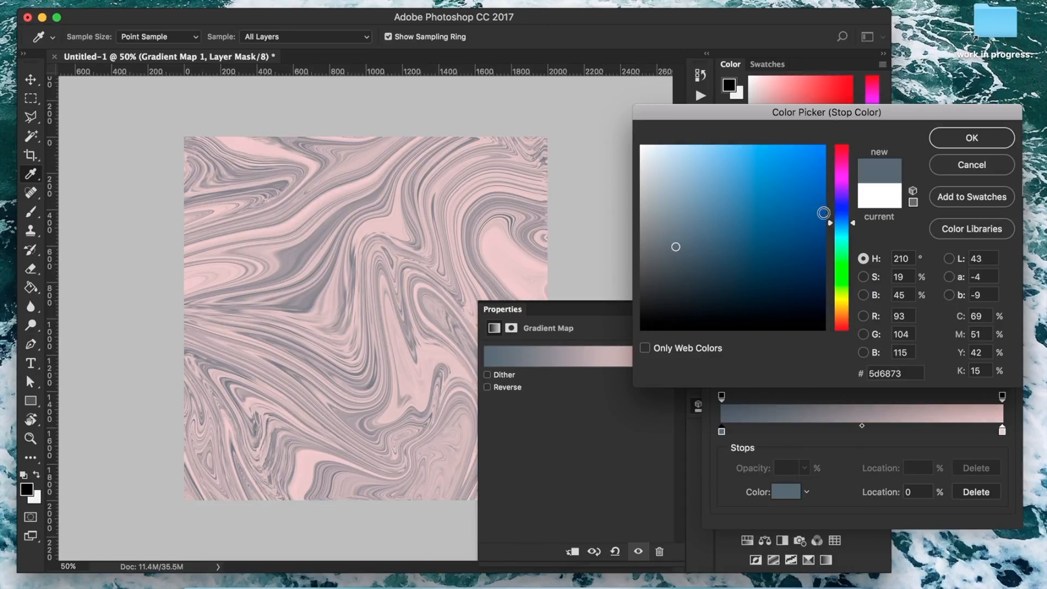
pyautogui.click(830, 224)
pyautogui.moveTo(831, 225); pyautogui.dragTo(830, 228)
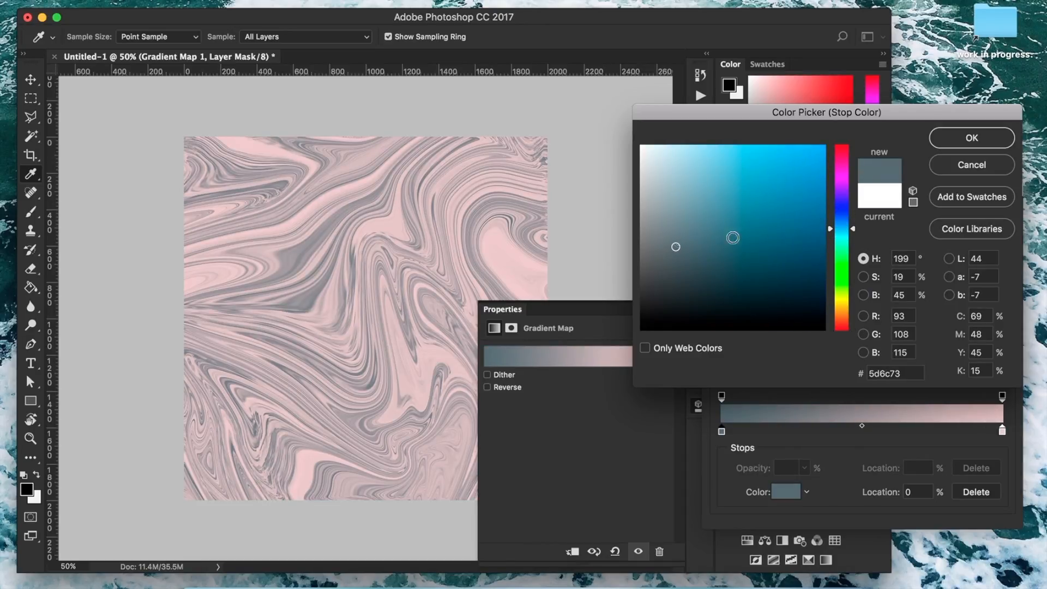
pyautogui.click(679, 219)
pyautogui.moveTo(679, 218)
pyautogui.mouseDown()
pyautogui.moveTo(671, 203)
pyautogui.moveTo(689, 233)
pyautogui.moveTo(699, 227)
pyautogui.mouseUp()
pyautogui.moveTo(699, 229); pyautogui.dragTo(705, 232)
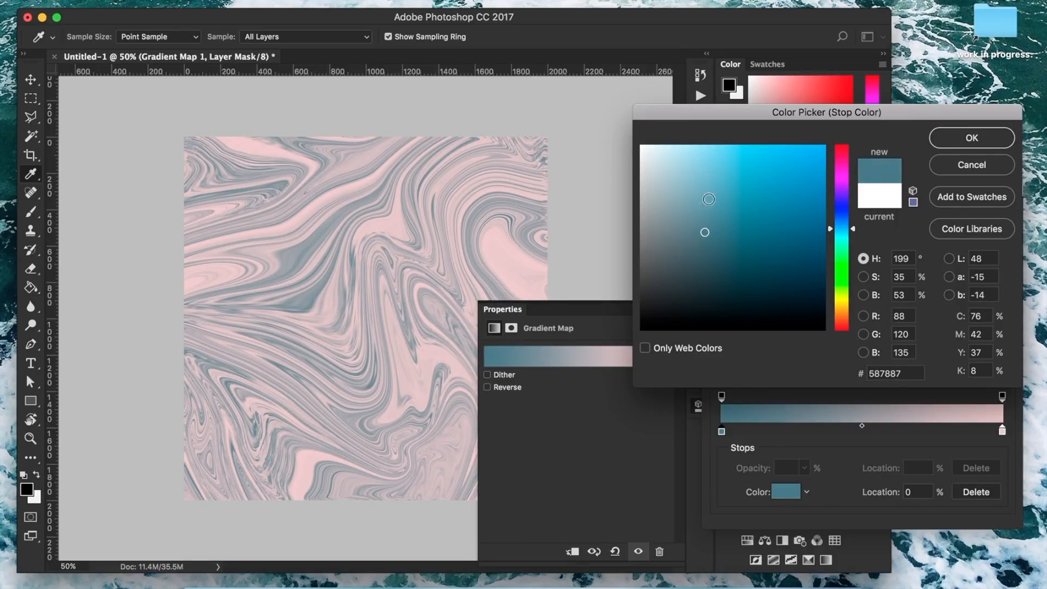
pyautogui.click(972, 139)
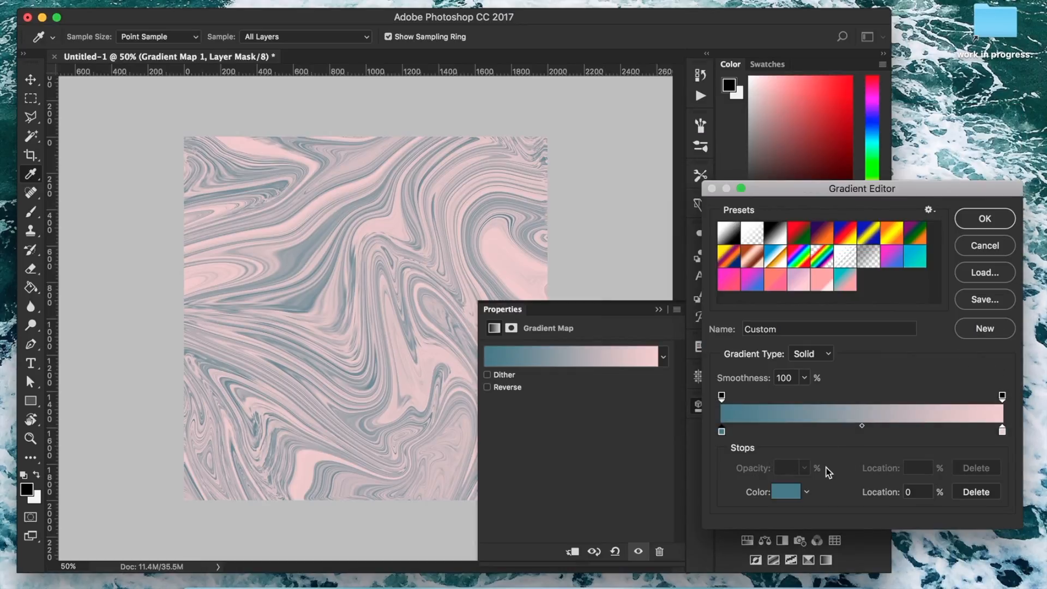
pyautogui.click(984, 218)
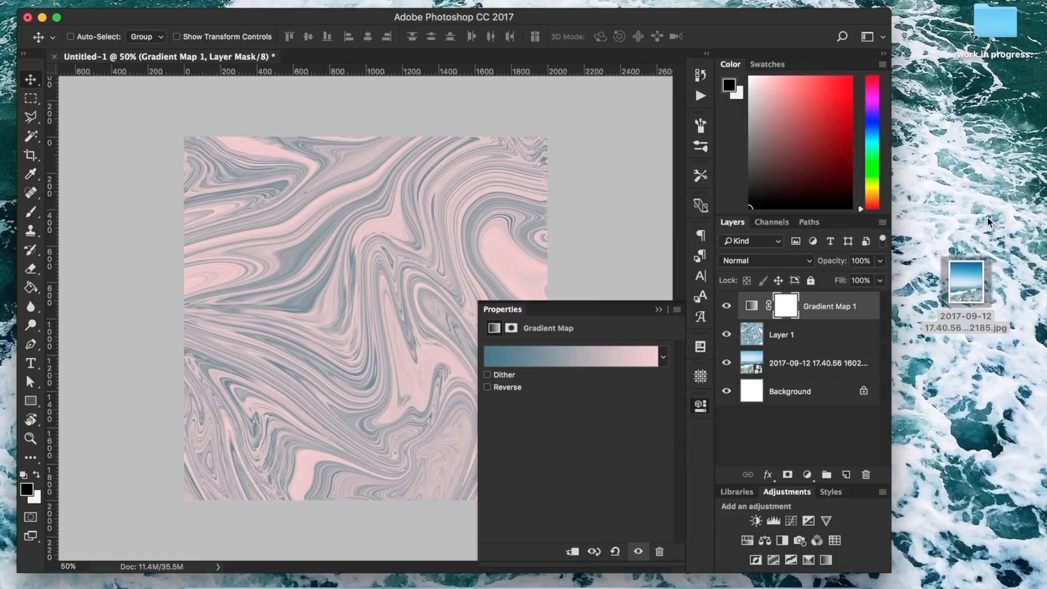
pyautogui.click(658, 310)
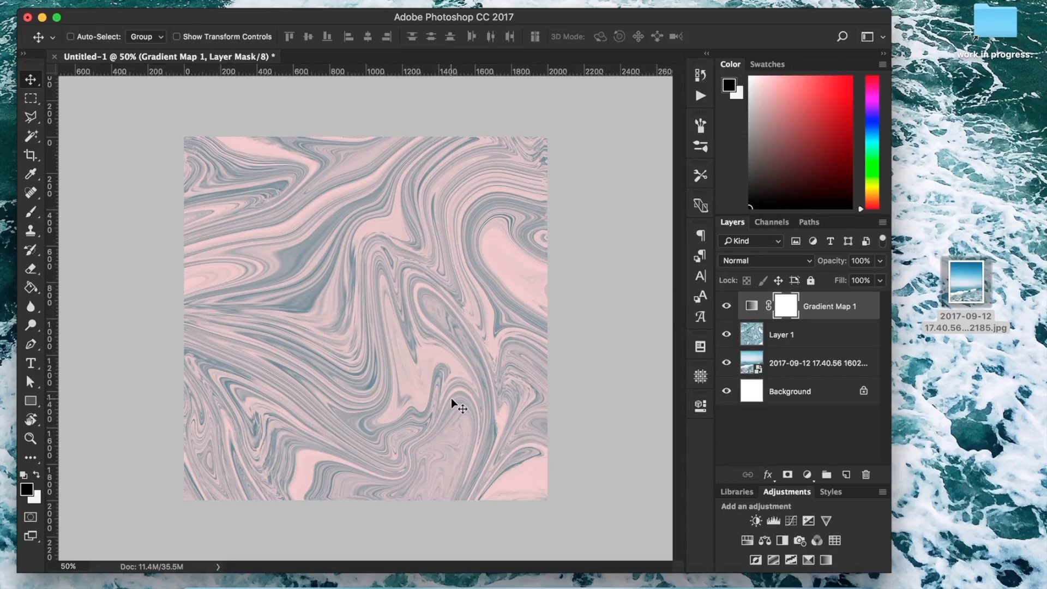
# Select the entire canvas, copy it merged, and paste the recoloured marble as a new layer.
pyautogui.press('super+a')
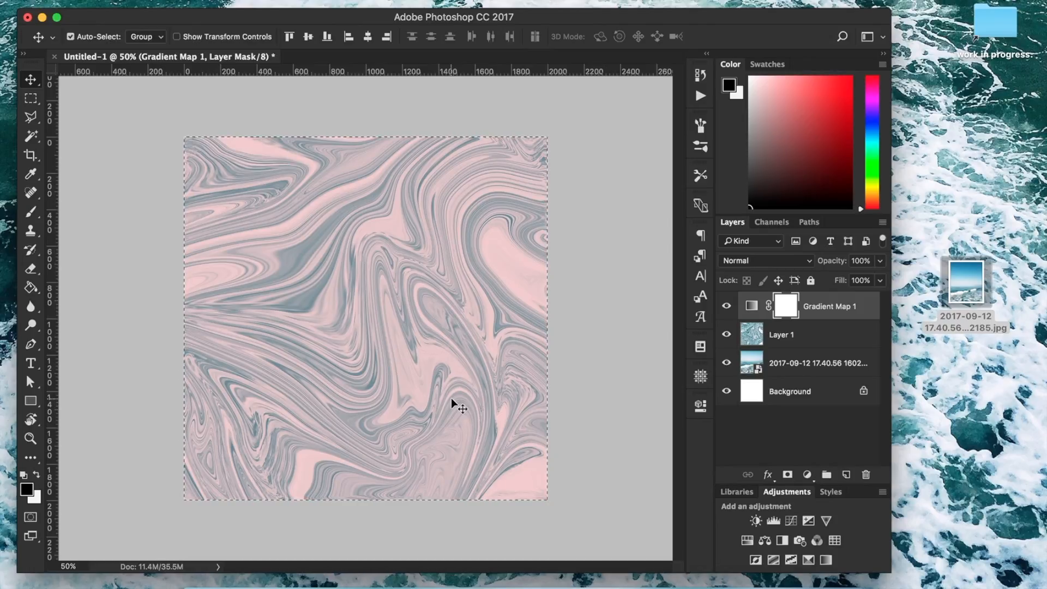
pyautogui.click(159, 0)
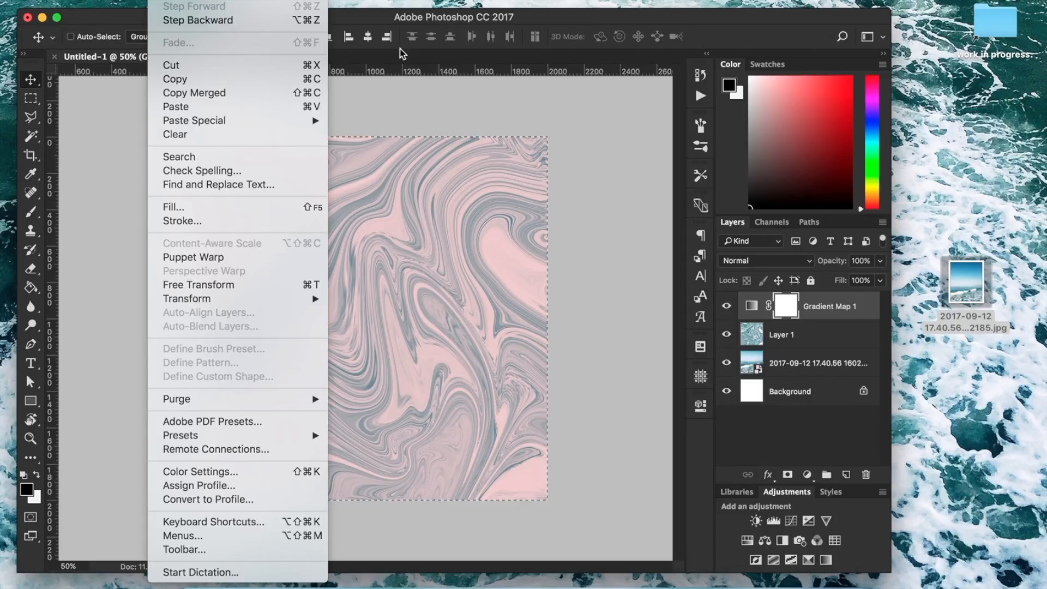
pyautogui.click(306, 95)
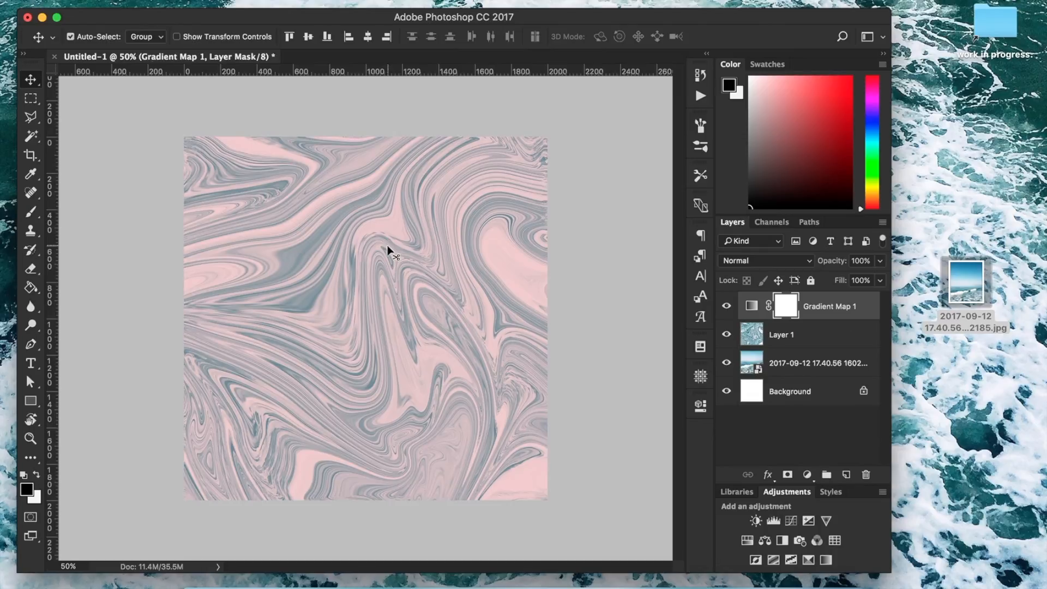
pyautogui.press('super+v')
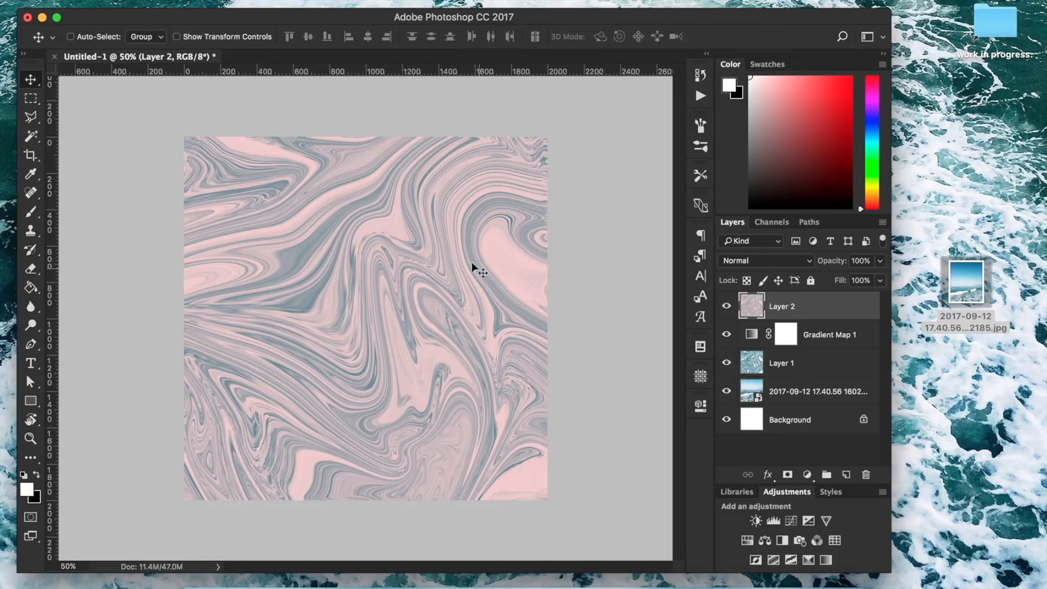
# Add 5% uniform monochromatic noise to the merged marble layer, checking the grain up close before applying it.
pyautogui.click(354, 0)
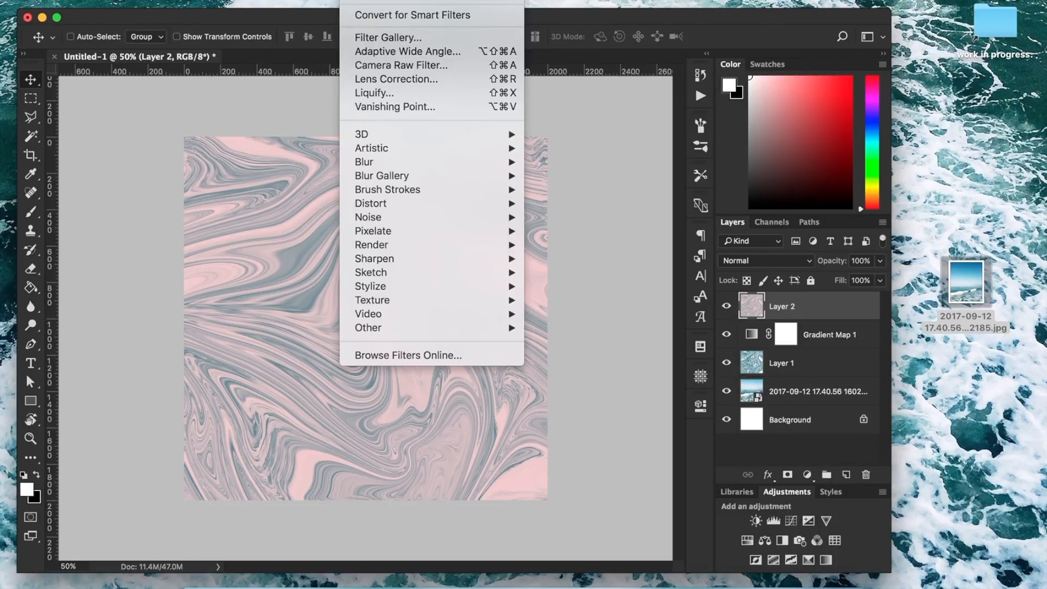
pyautogui.moveTo(389, 217)
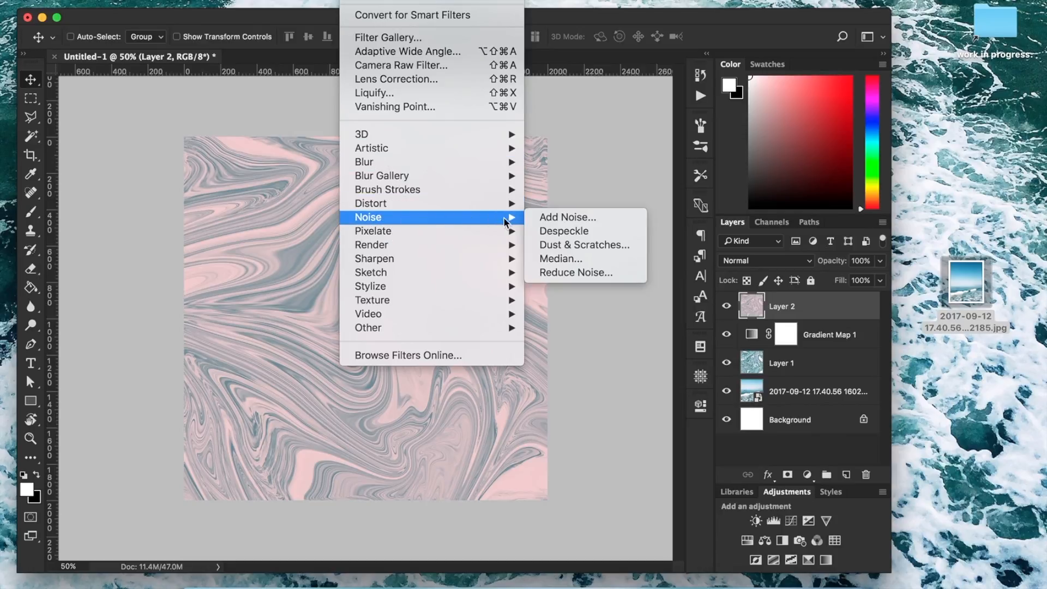
pyautogui.click(566, 218)
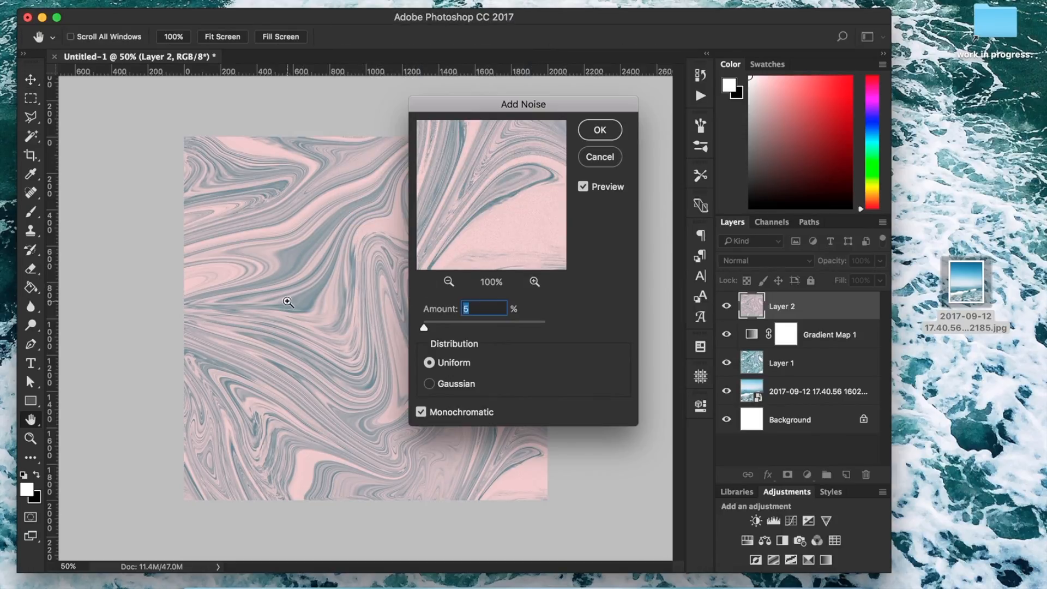
pyautogui.click(312, 284)
pyautogui.click(316, 281)
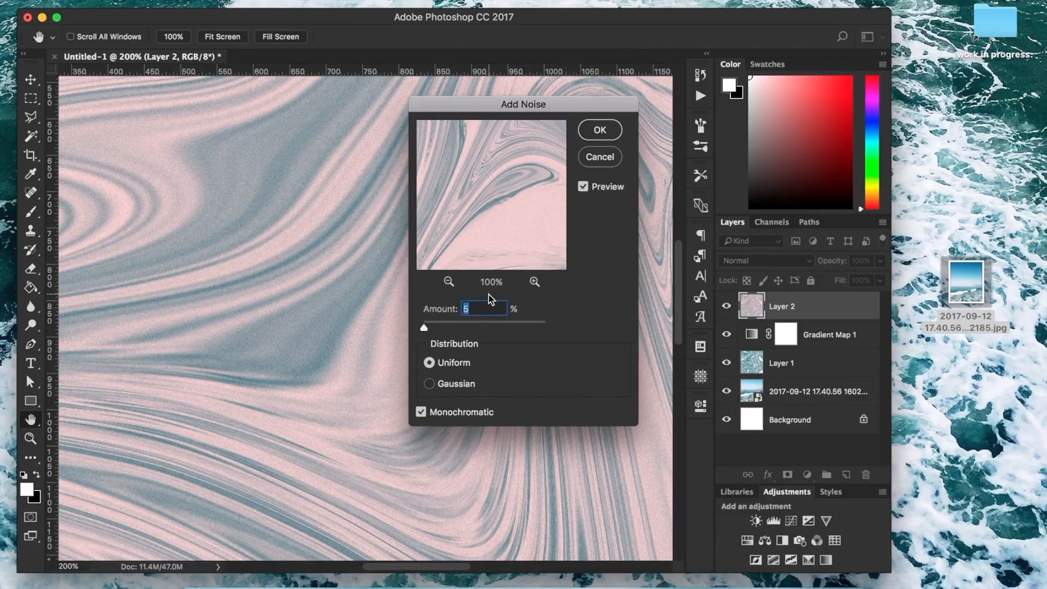
pyautogui.write('8')
pyautogui.press('BackSpace')
pyautogui.write('2')
pyautogui.press('BackSpace')
pyautogui.write('5')
pyautogui.click(609, 133)
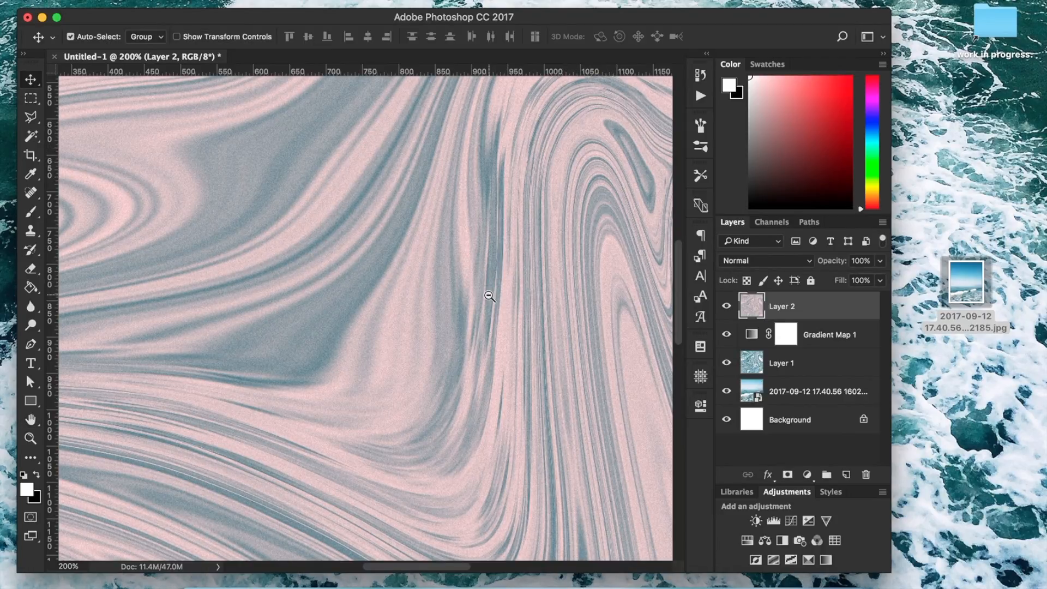
pyautogui.keyDown('alt'); pyautogui.click(489, 295); pyautogui.keyUp('alt')
pyautogui.keyDown('alt'); pyautogui.click(489, 296); pyautogui.keyUp('alt')
pyautogui.keyDown('alt'); pyautogui.click(489, 296); pyautogui.keyUp('alt')
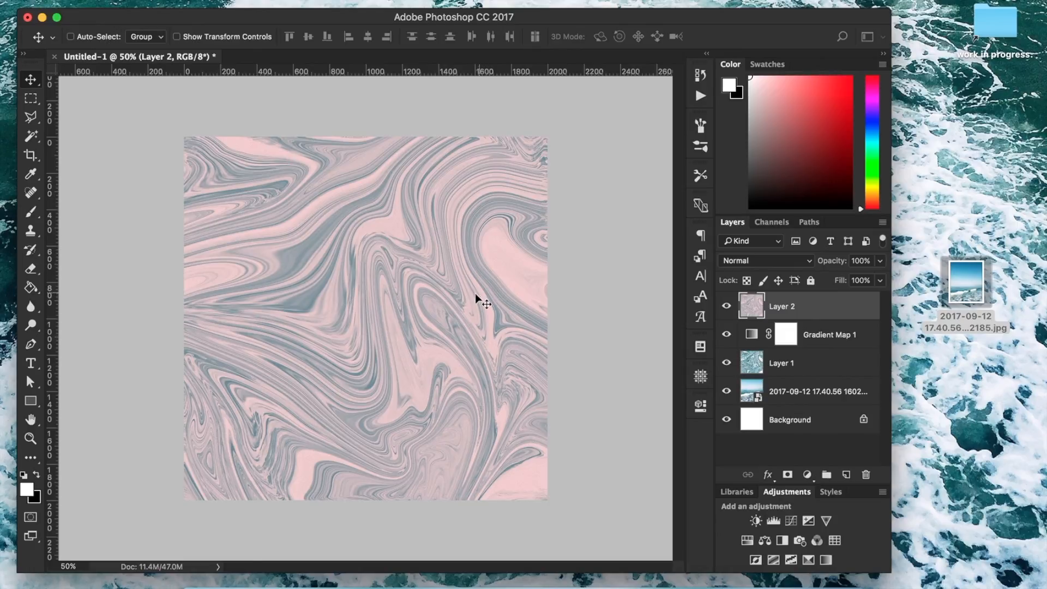
# Save a copy of the marble texture to the Desktop as a JPEG named marble, with maximum quality 12 and the baseline standard format.
pyautogui.click(131, 0)
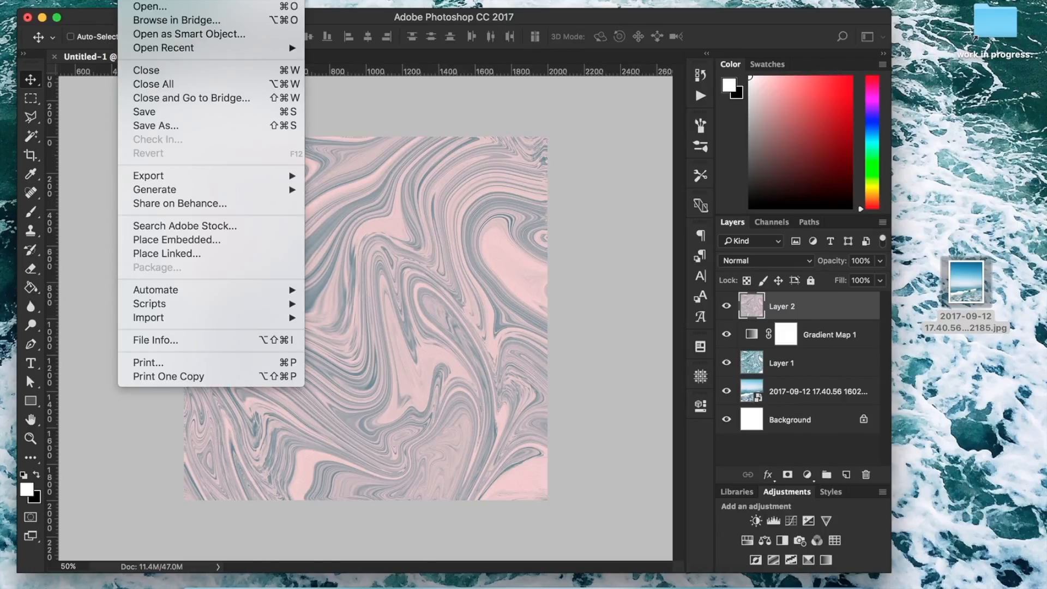
pyautogui.moveTo(174, 185)
pyautogui.click(250, 126)
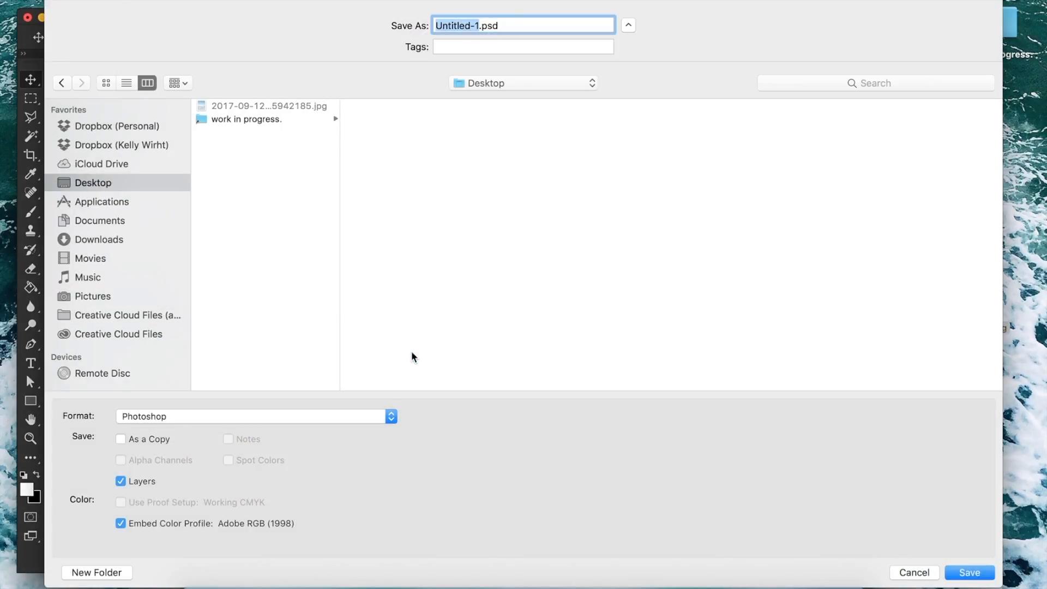
pyautogui.click(349, 423)
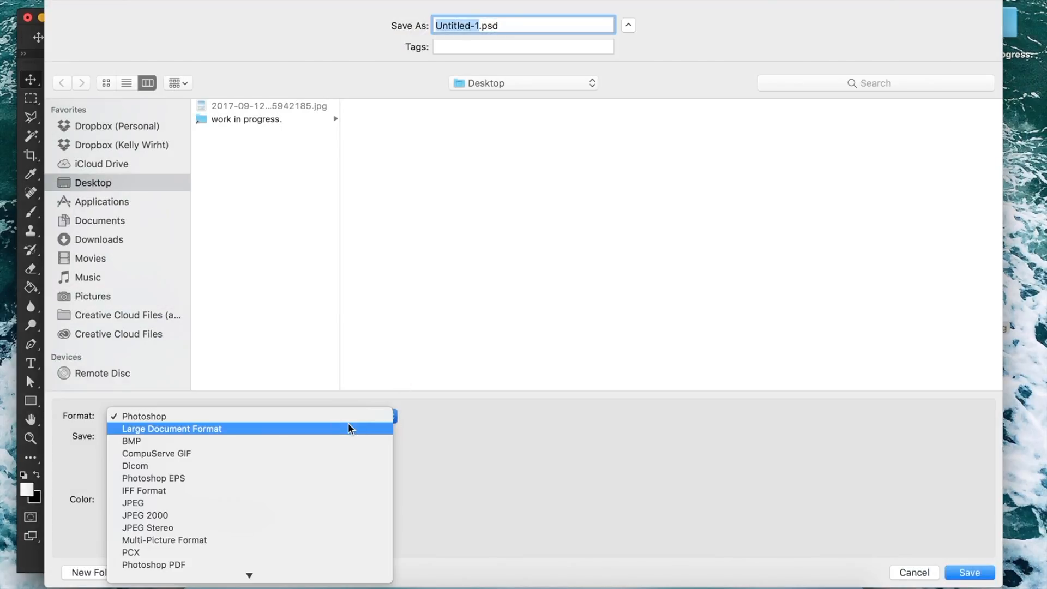
pyautogui.click(309, 506)
pyautogui.write('marbl')
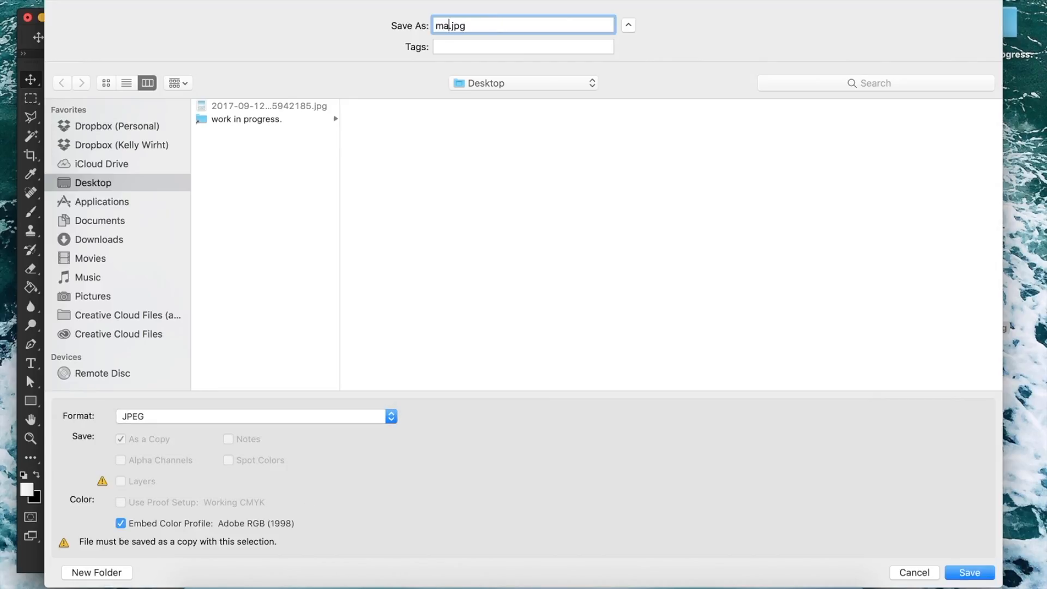
pyautogui.write('e')
pyautogui.press('Return')
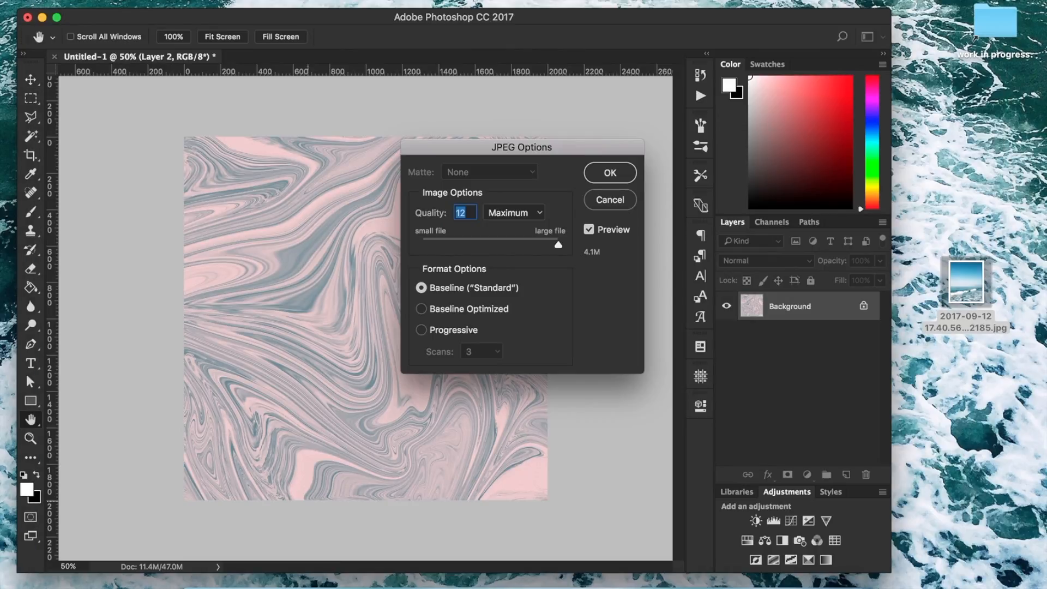
pyautogui.press('Return')
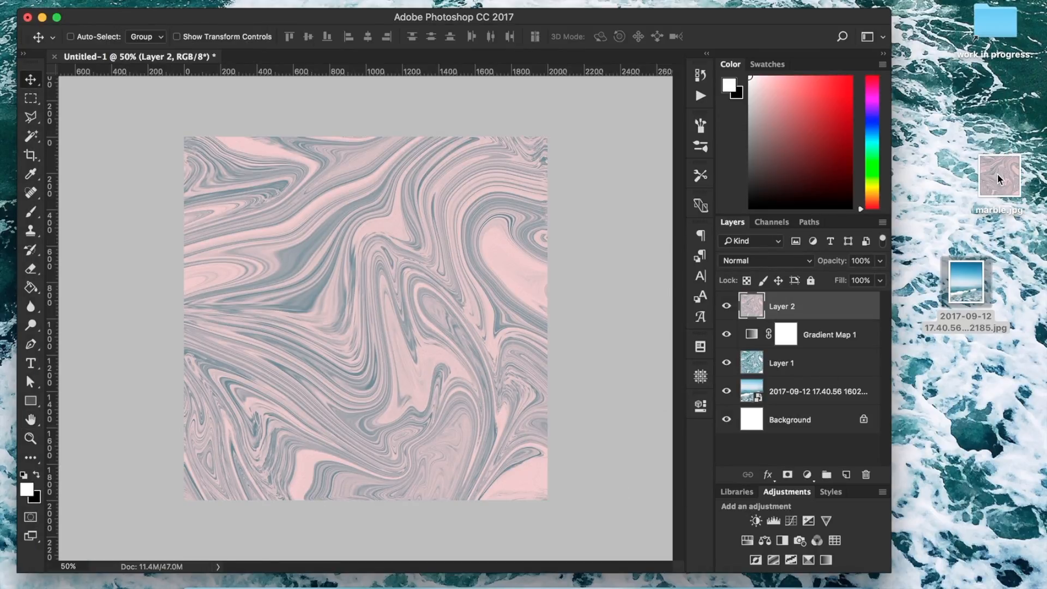
# Preview the exported marble.jpg from the desktop to examine the finished texture.
pyautogui.click(999, 178)
pyautogui.press('space')
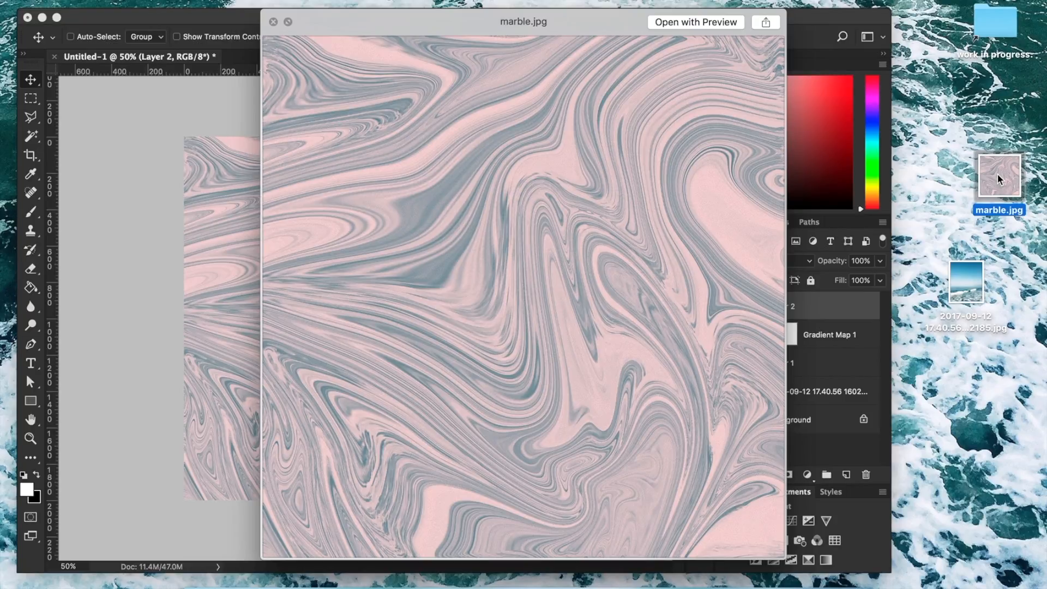